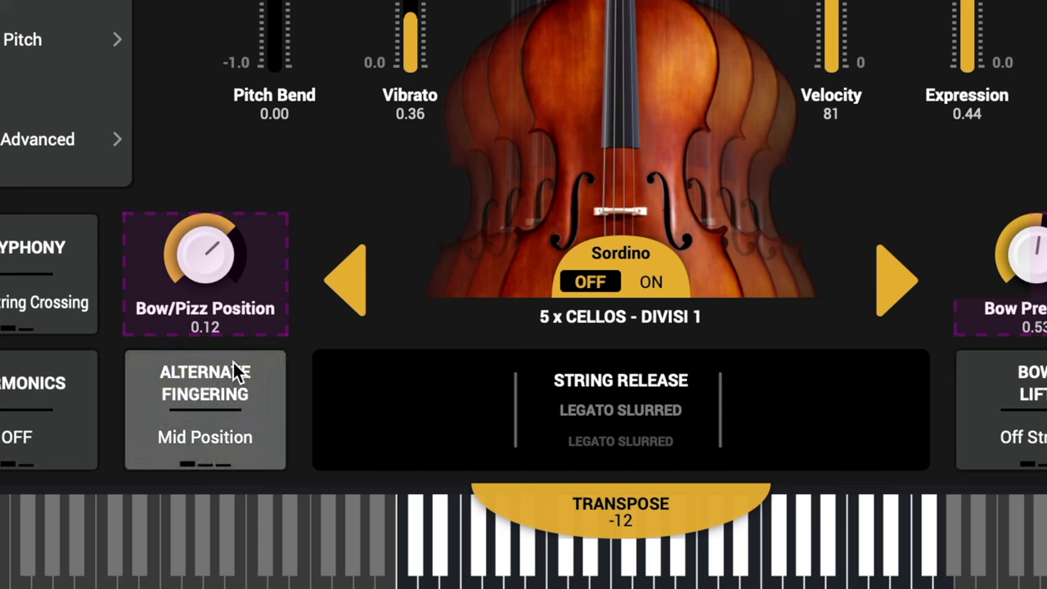
Audition the fingering options, settle on Near the Nut + Open, then briefly lift the bow.
left_click(322, 443)
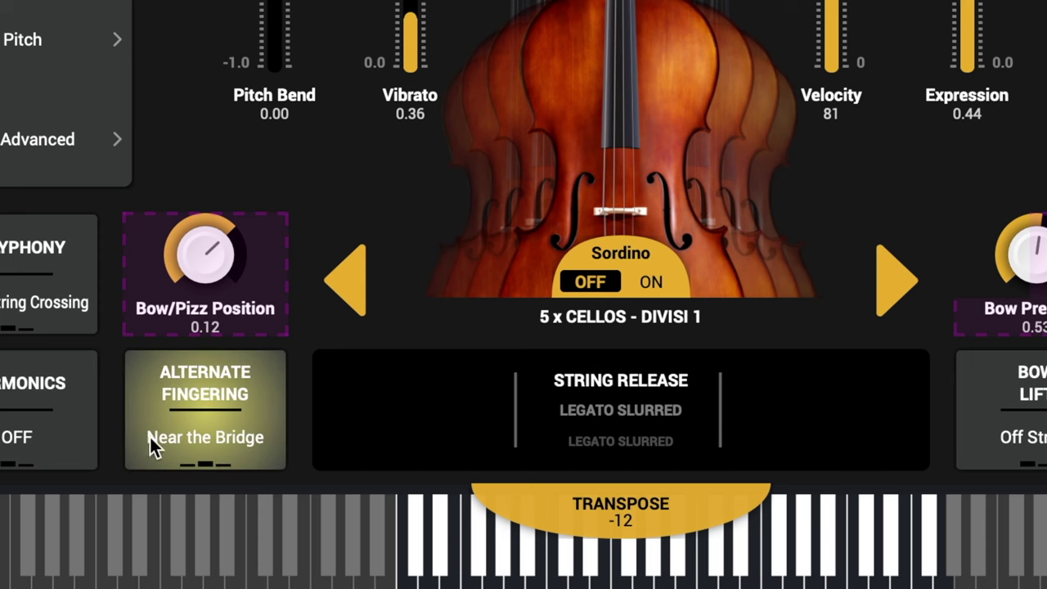
left_click(242, 403)
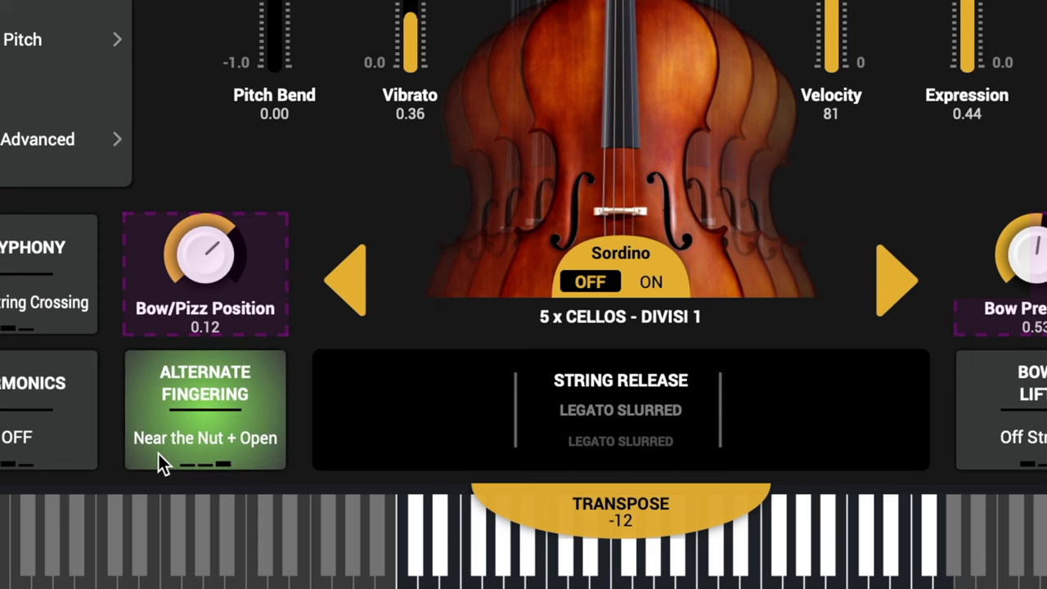
left_click(221, 388)
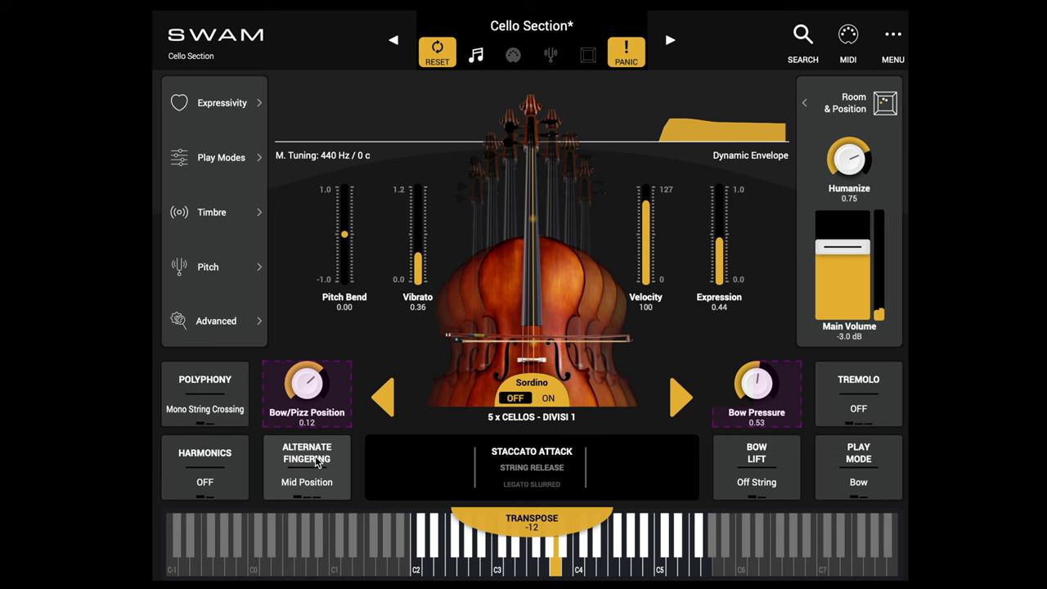
left_click(223, 395)
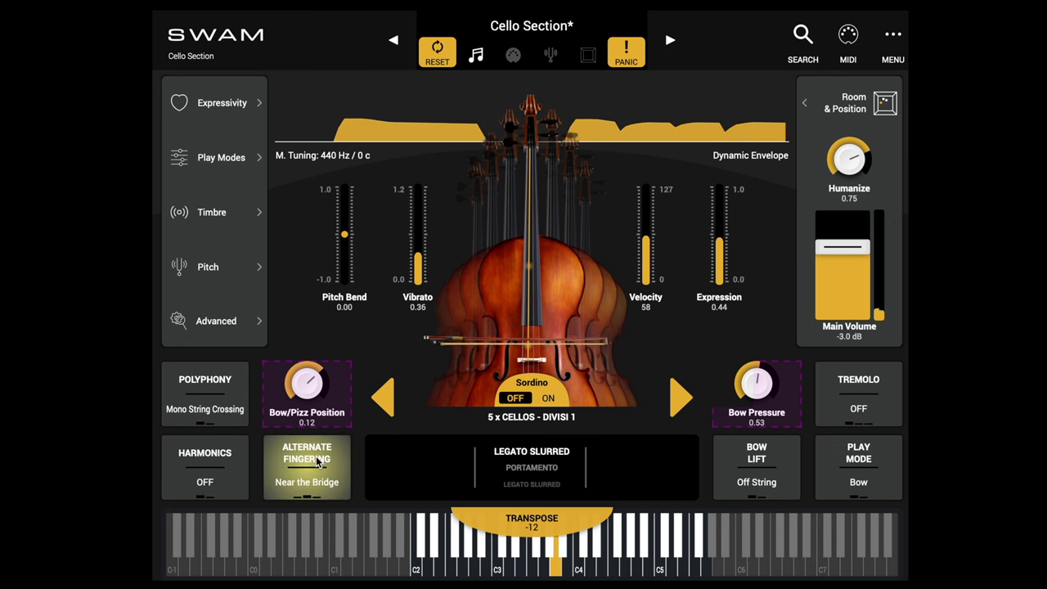
left_click(318, 462)
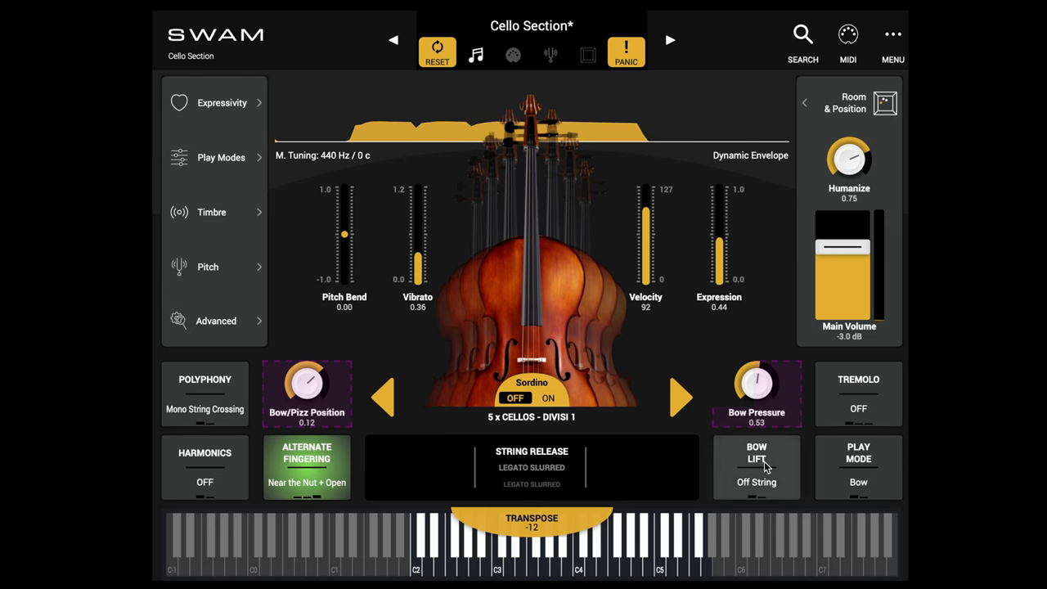
left_click_drag(765, 466, 771, 471)
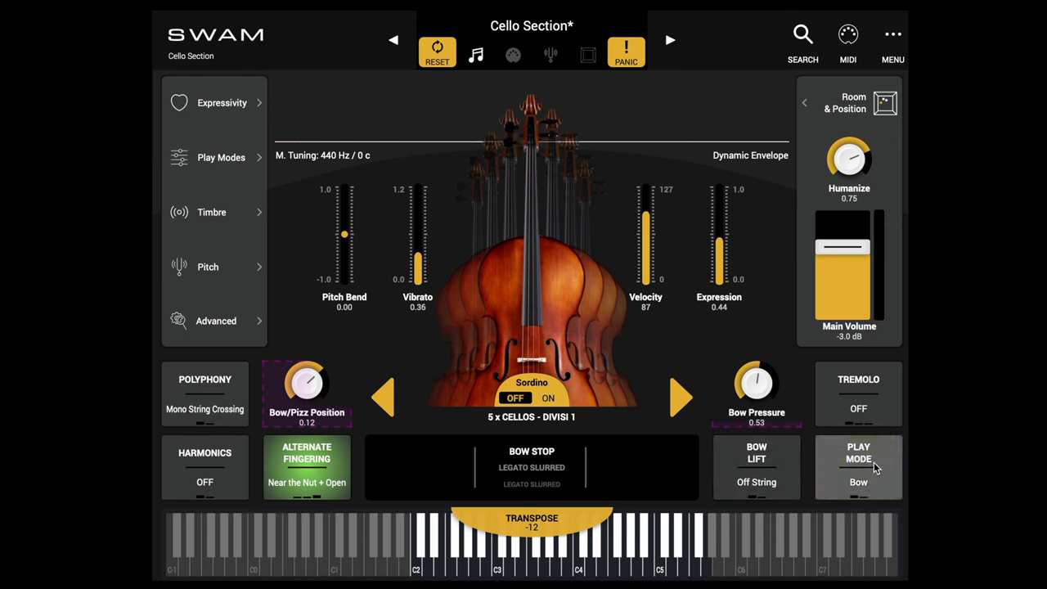
Try pizzicato, return play mode to Bow, and set tremolo to Slow.
left_click_drag(873, 466, 883, 469)
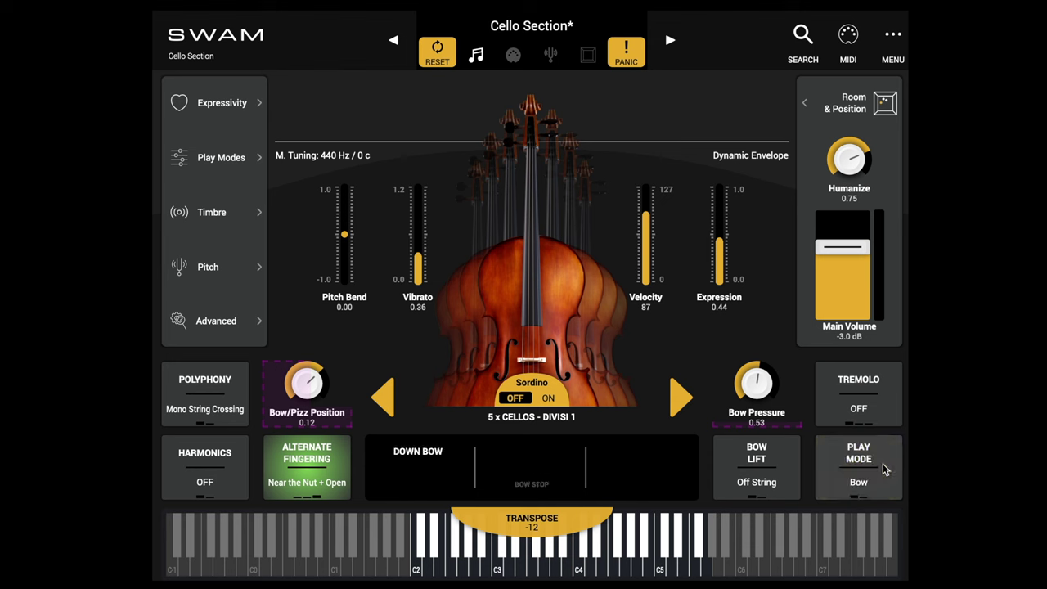
left_click(879, 464)
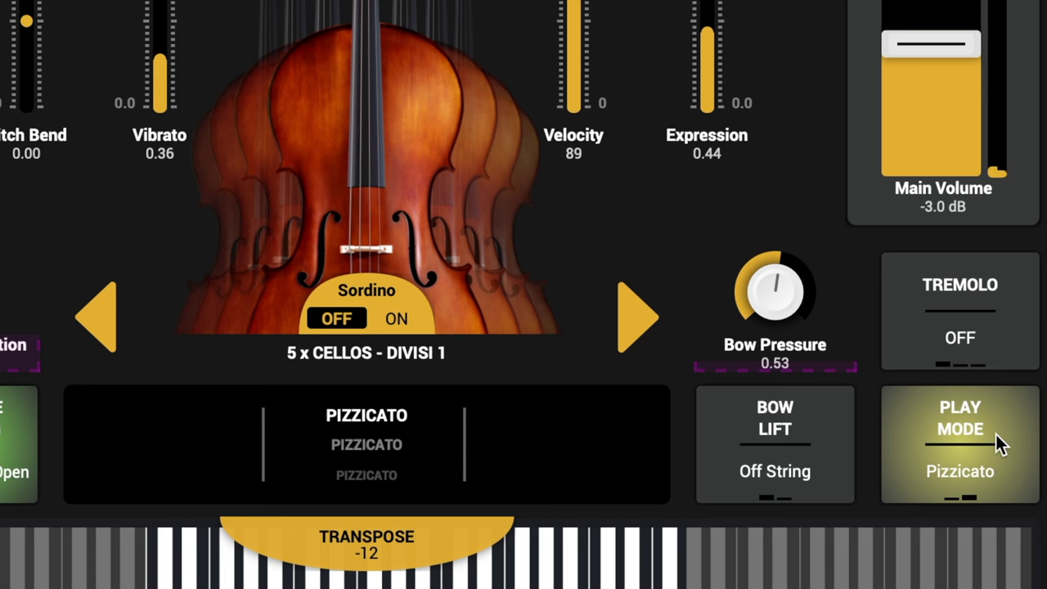
left_click(995, 434)
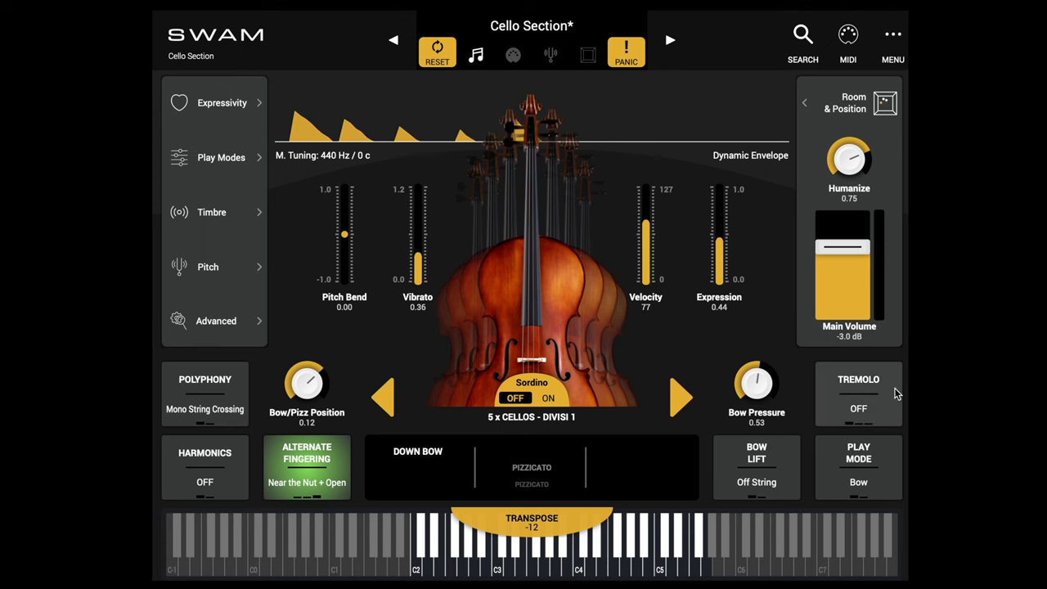
left_click(864, 405)
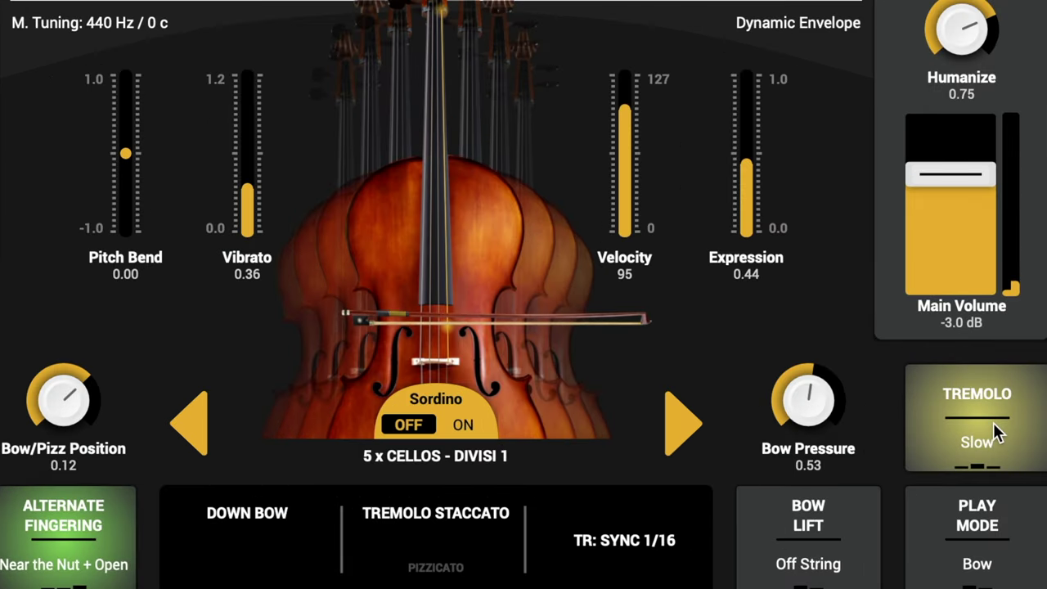
Cycle tremolo through Fast, Off, Slow and Fast, finishing with tremolo Off.
left_click(993, 426)
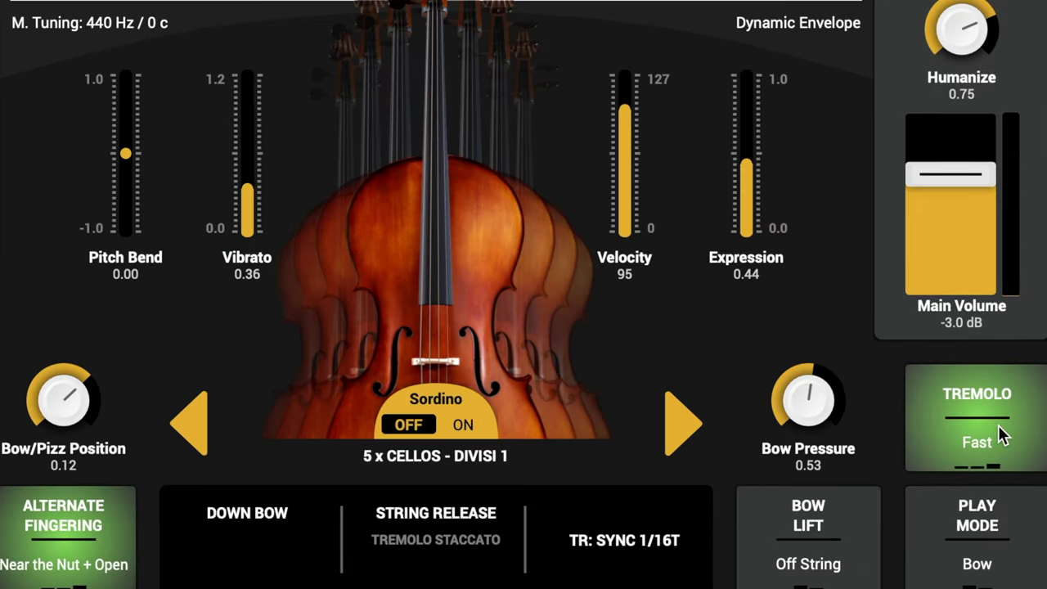
left_click(996, 425)
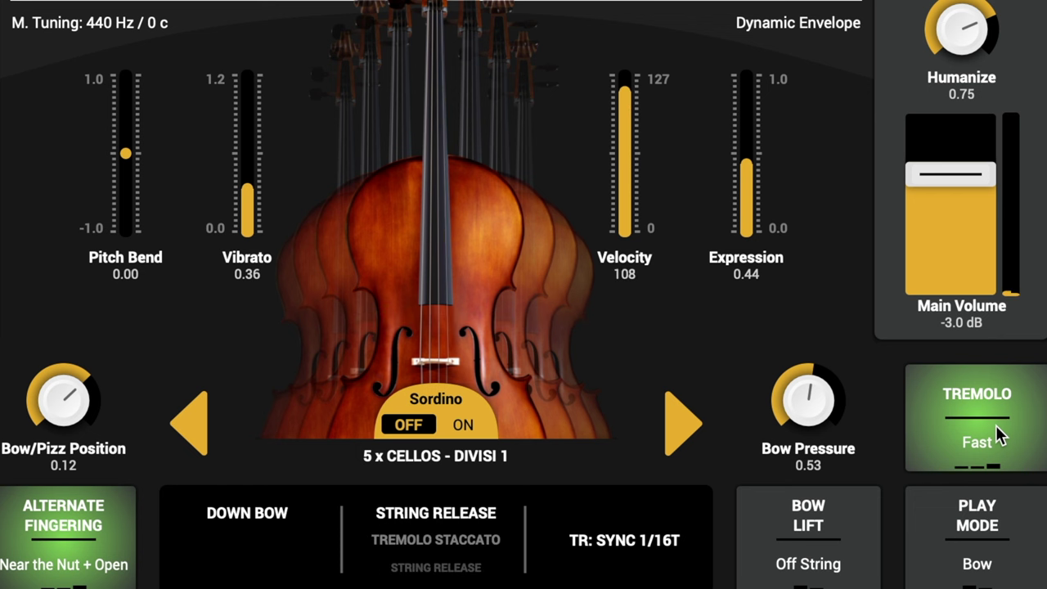
left_click(993, 425)
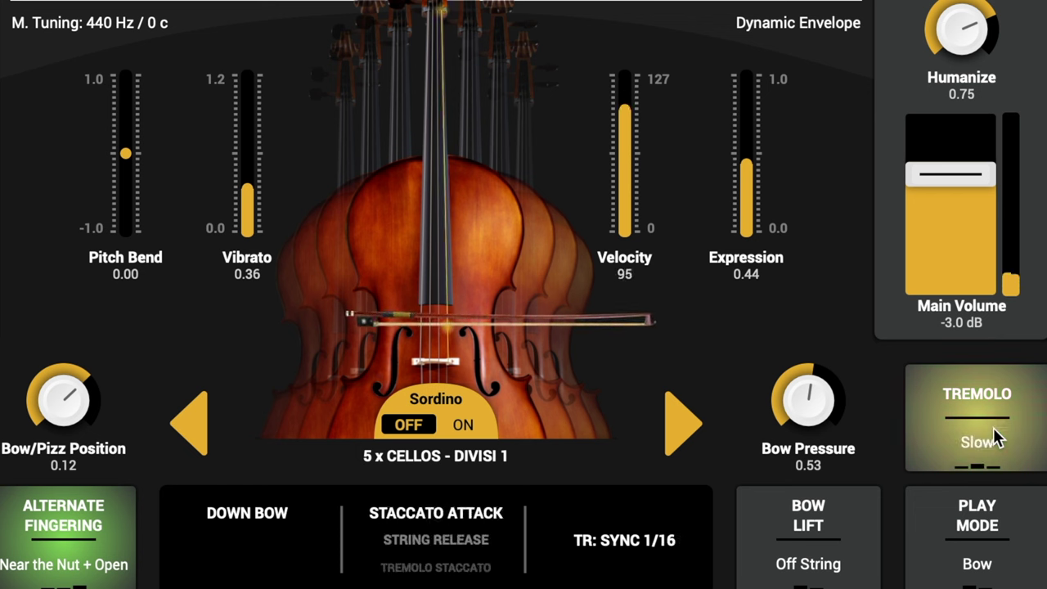
left_click(993, 427)
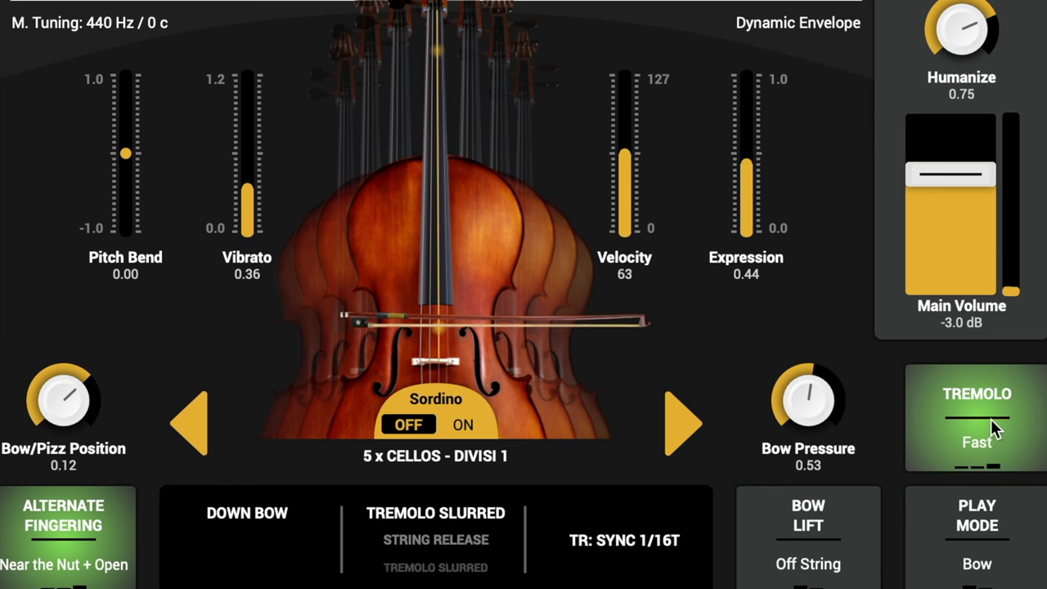
left_click(991, 419)
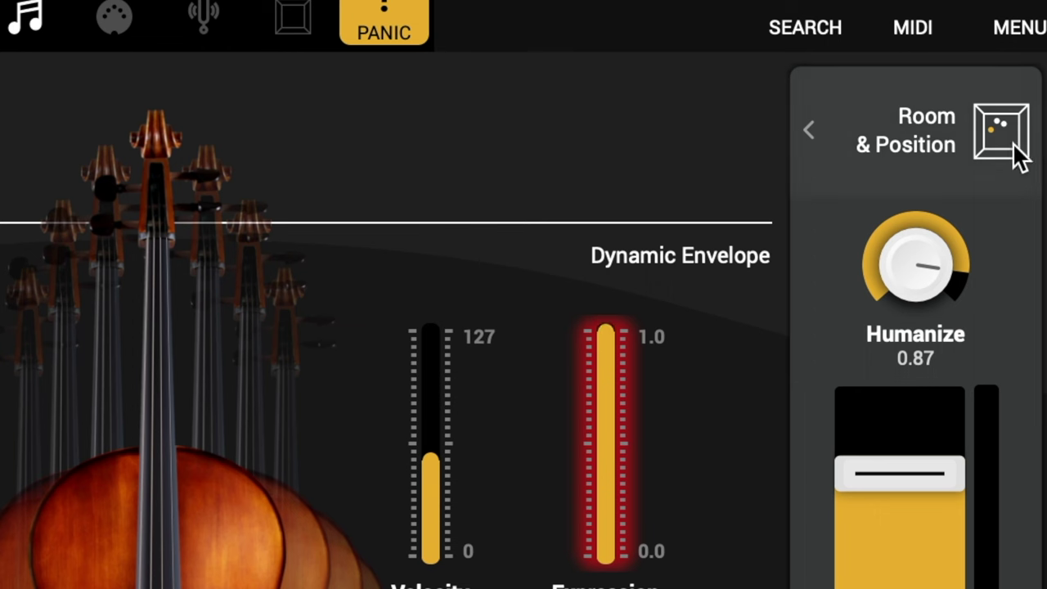
Open the Room & Position view to review room and instrument placement.
left_click(1011, 152)
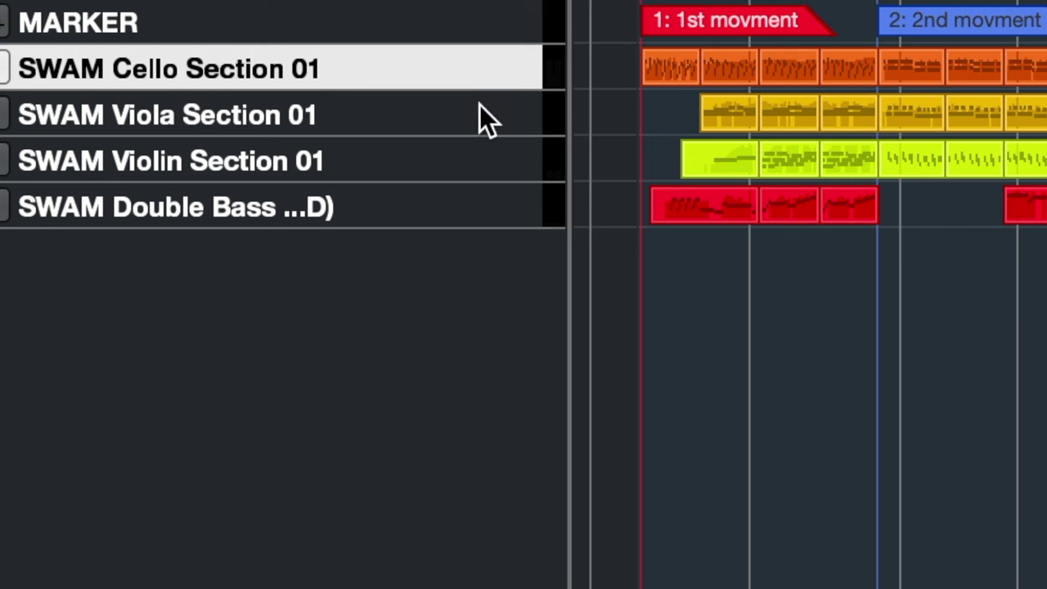
Select the Viola, Violin and Double Bass tracks in turn, then show the Room & Position layout.
left_click(483, 107)
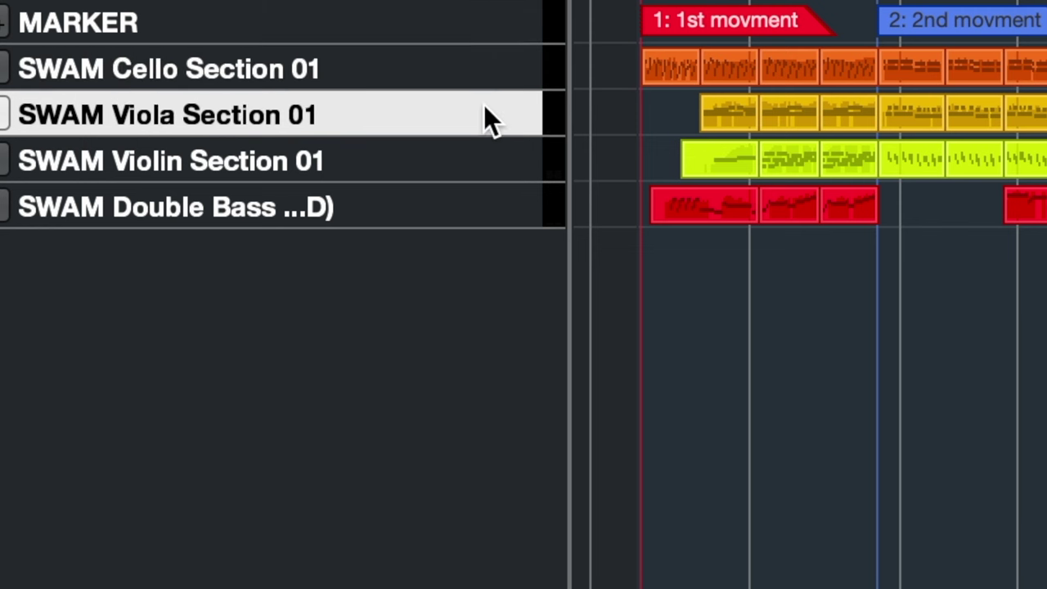
left_click(481, 165)
left_click(487, 211)
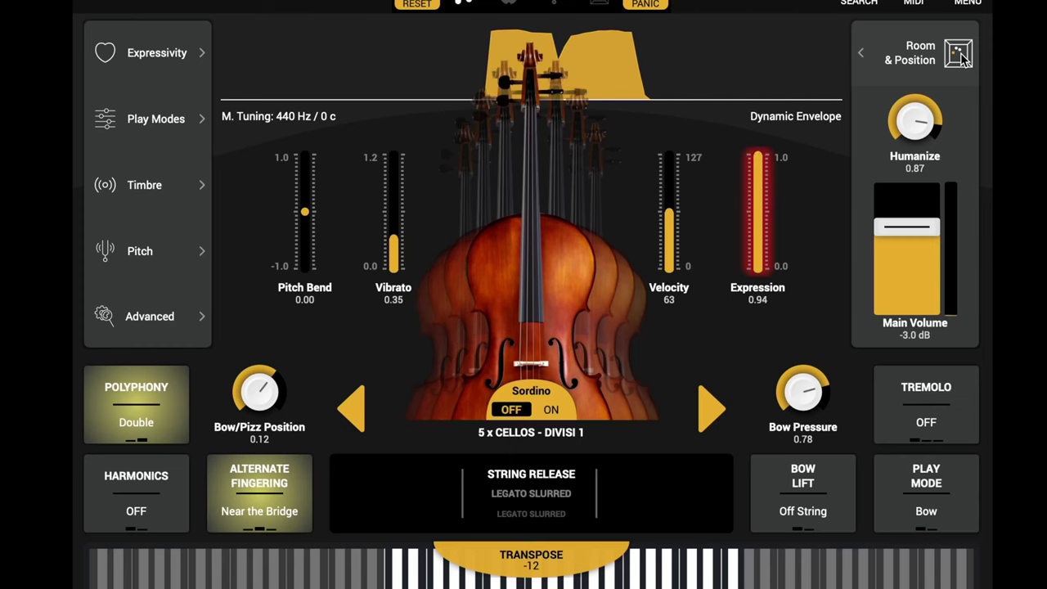
left_click(961, 54)
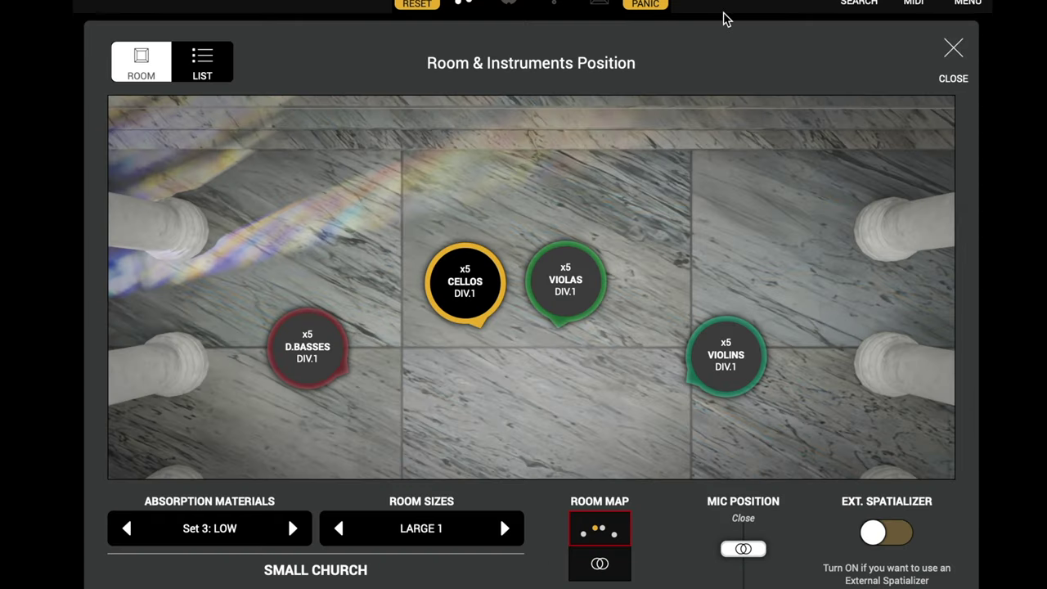
Nudge the cellos left, try Set 1: HIGH and Set 2: MEDIUM absorption, and cycle room sizes.
left_click_drag(471, 283, 433, 283)
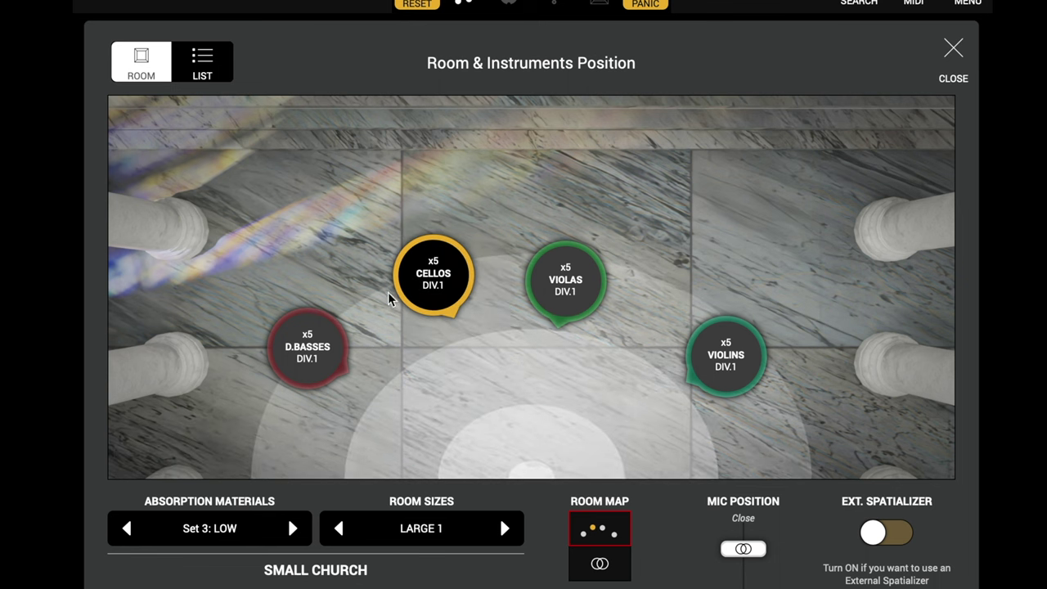
left_click(293, 529)
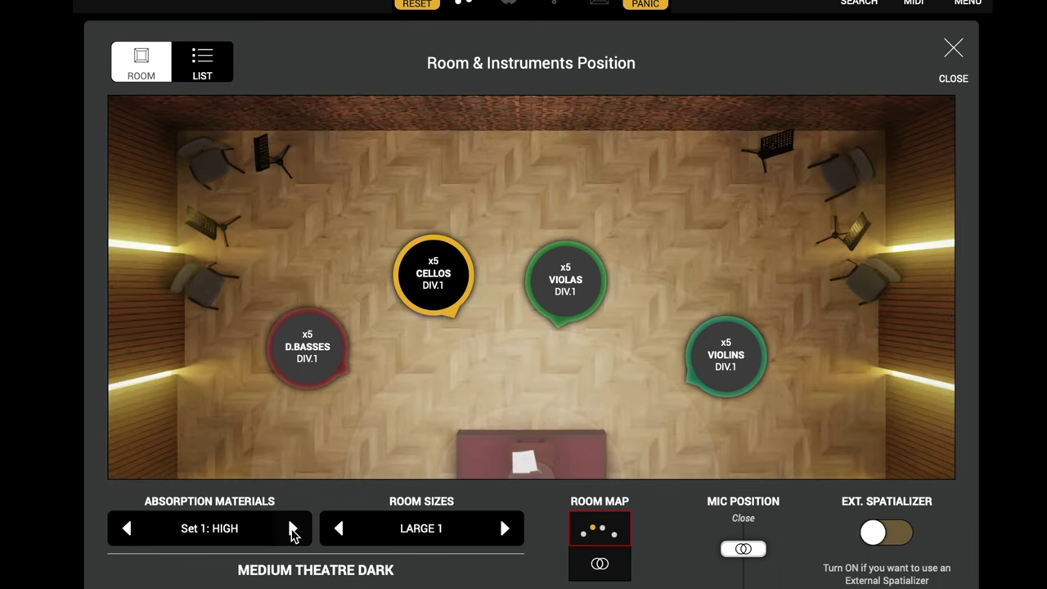
left_click(292, 530)
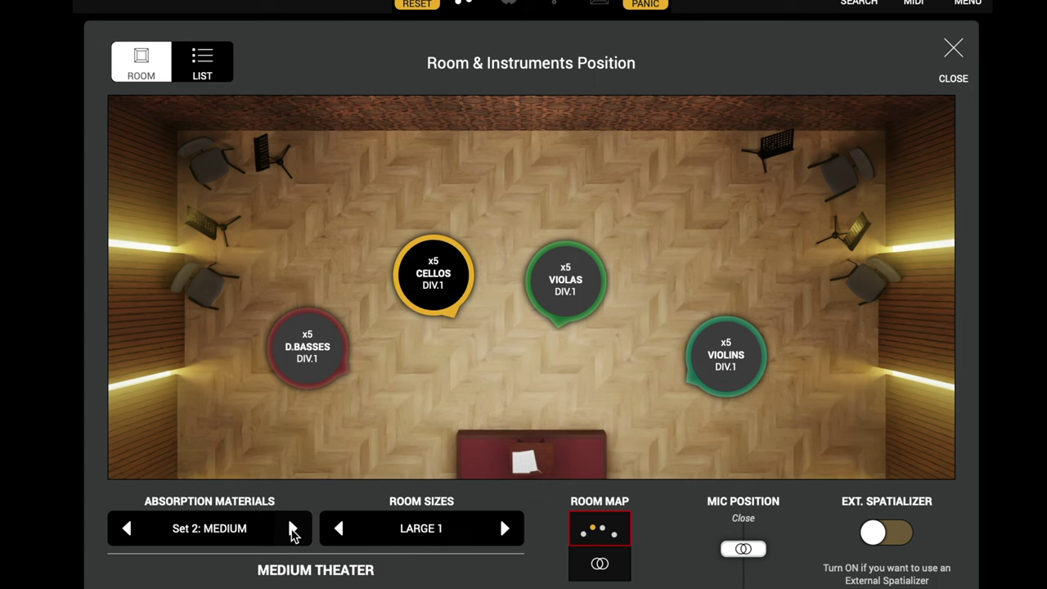
left_click(505, 529)
left_click(505, 530)
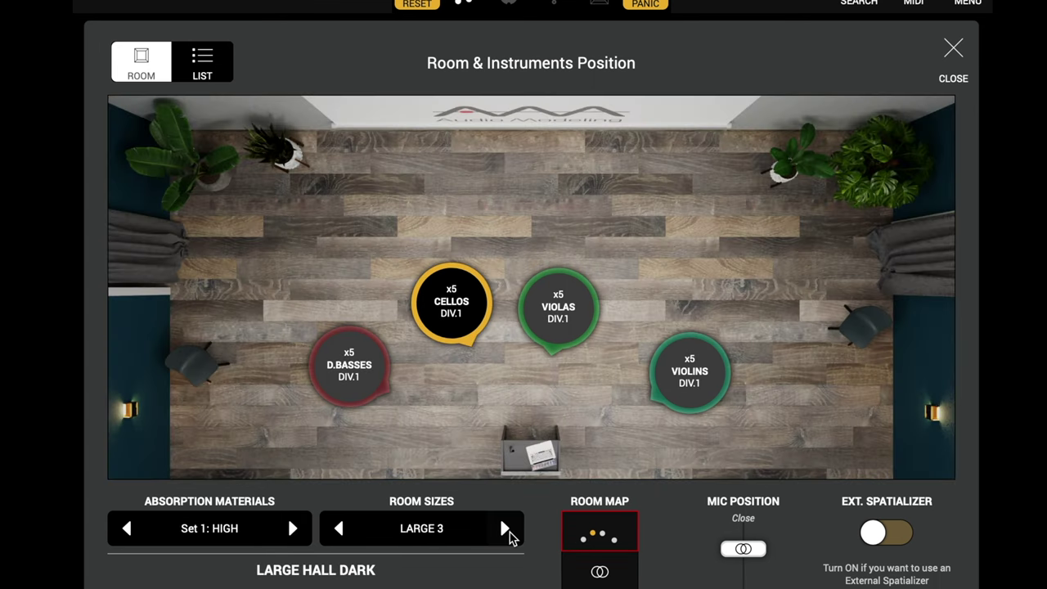
left_click(505, 529)
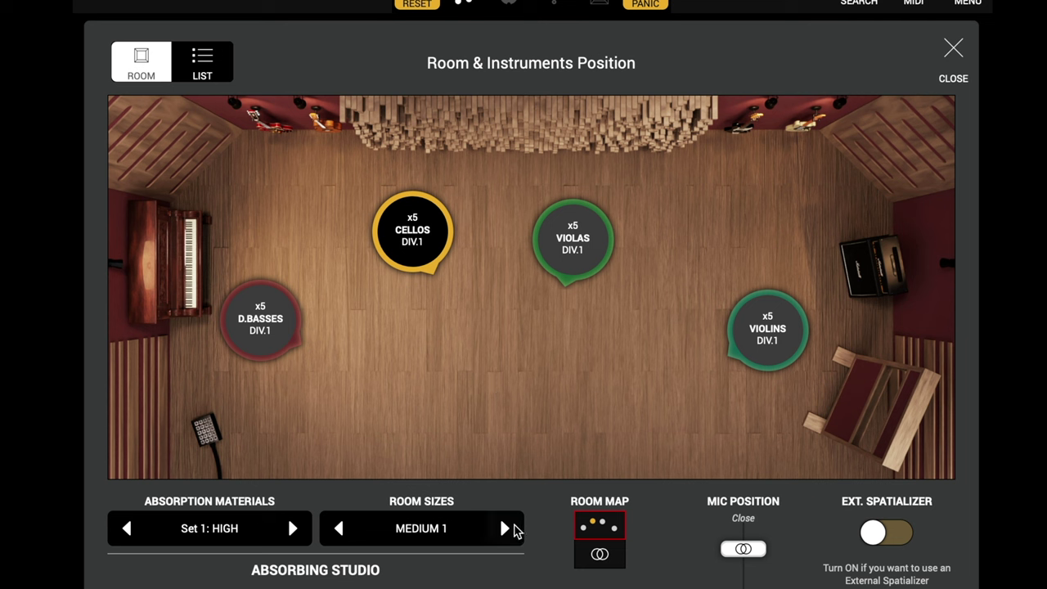
Audition room sizes MEDIUM 2 through LARGE 3, then settle on MEDIUM 1 with Set 3: LOW absorption.
left_click(505, 529)
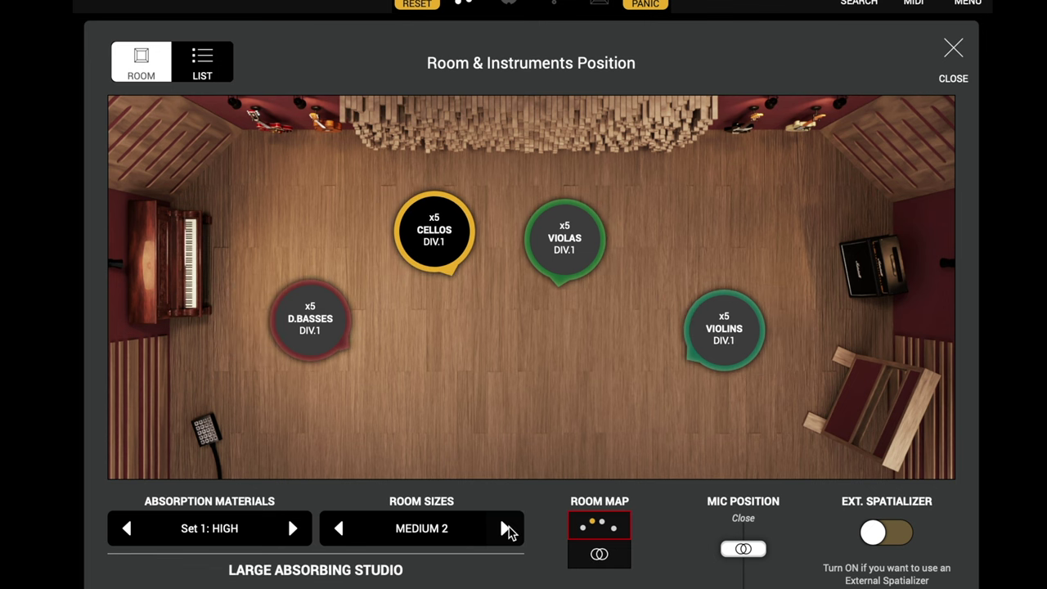
left_click(505, 529)
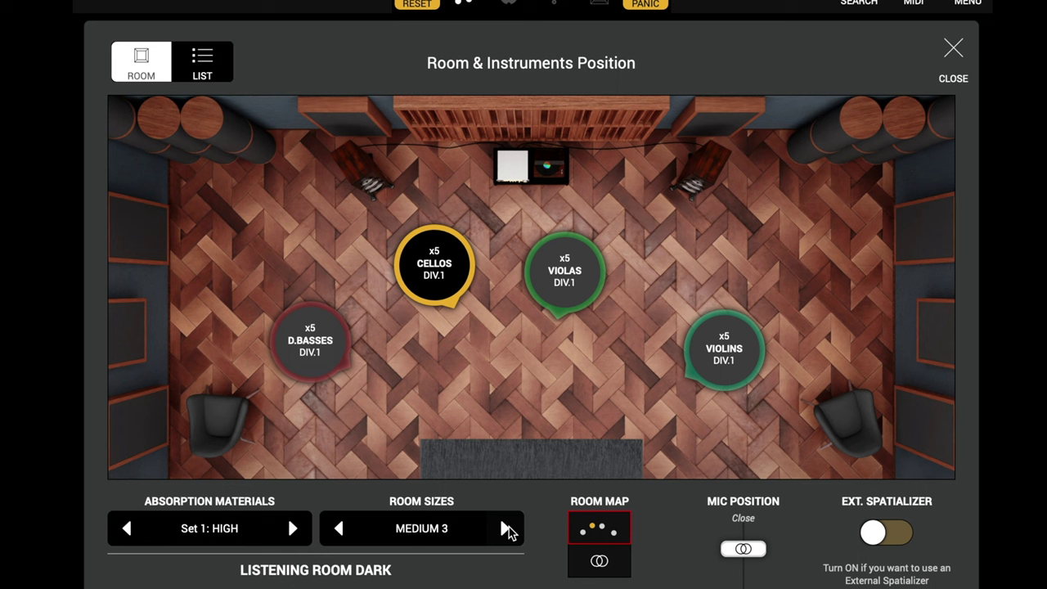
left_click(506, 529)
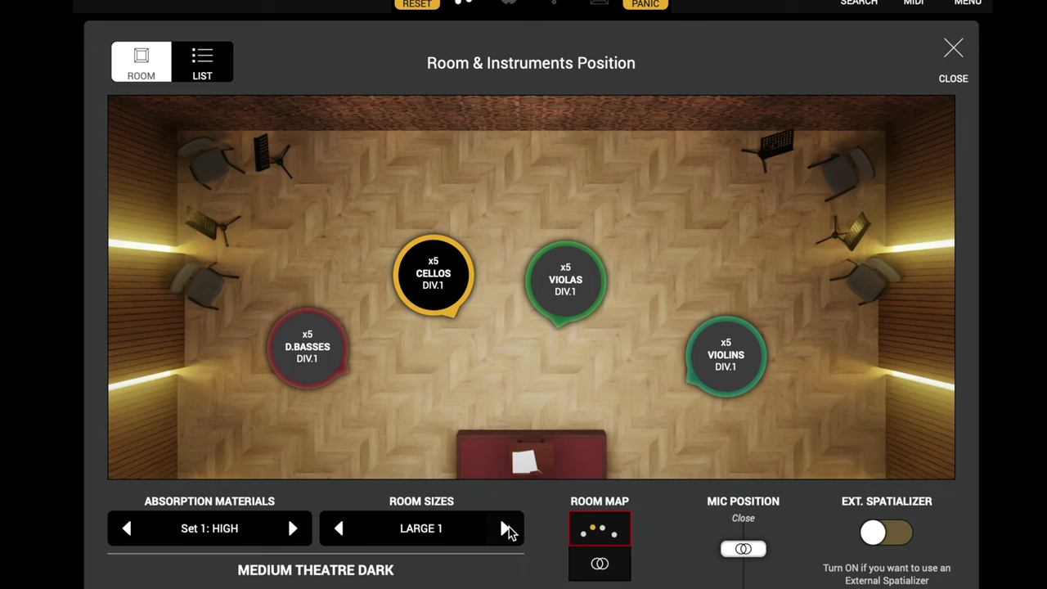
left_click(506, 530)
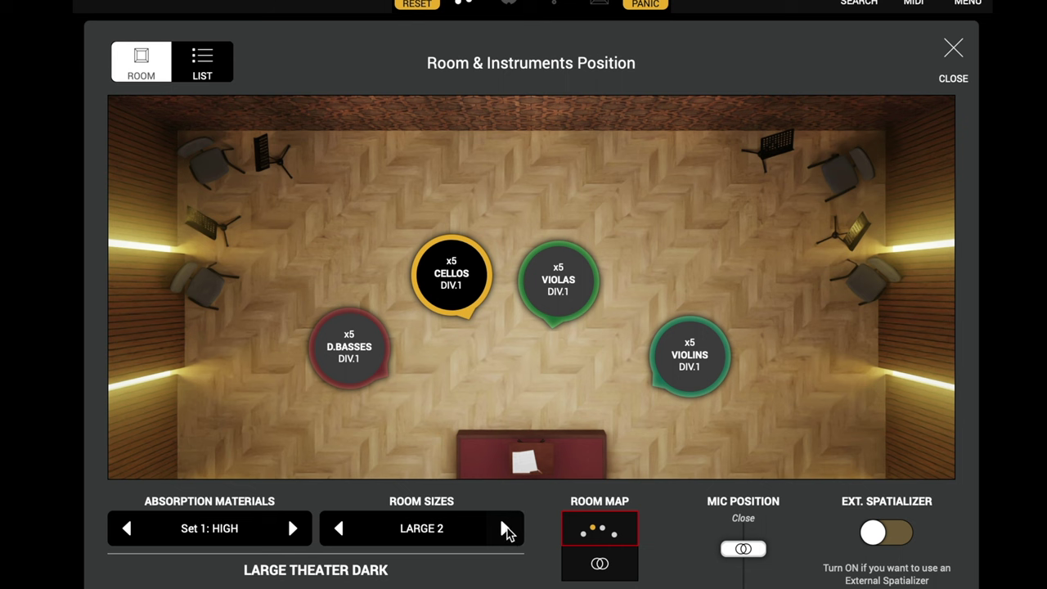
left_click(507, 530)
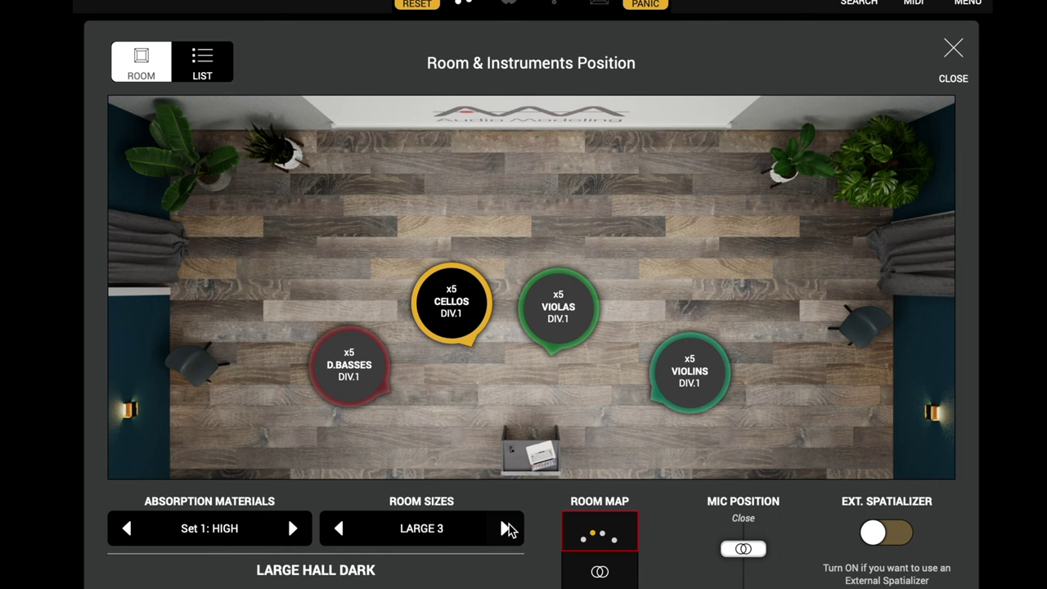
left_click(507, 530)
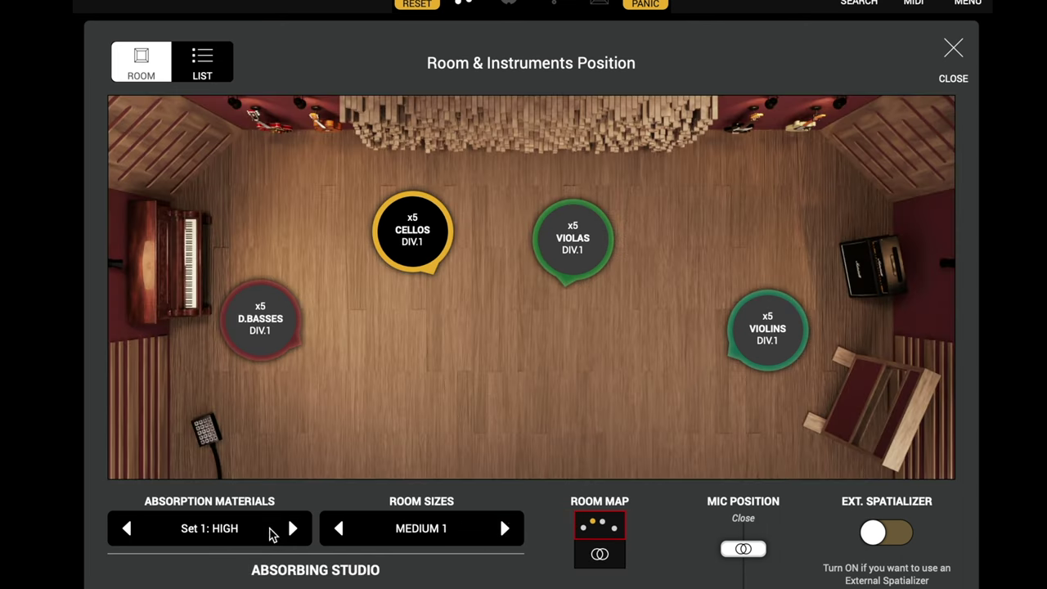
left_click(292, 528)
left_click(293, 529)
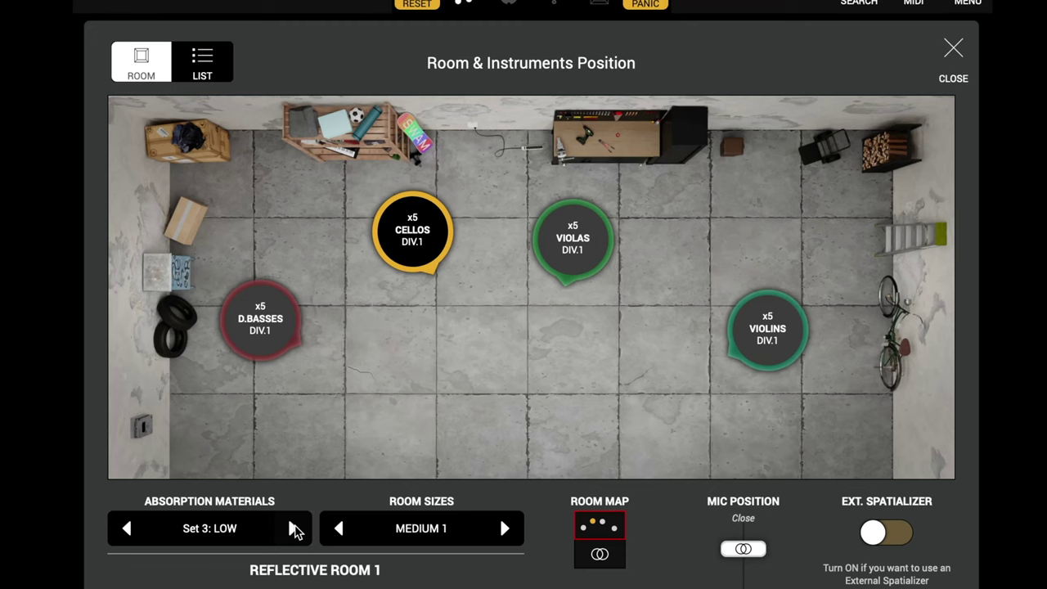
Set MEDIUM 3 size with Set 2: MEDIUM absorption, then move the cellos to 2.8 m, 91 deg.
left_click(507, 530)
left_click(506, 529)
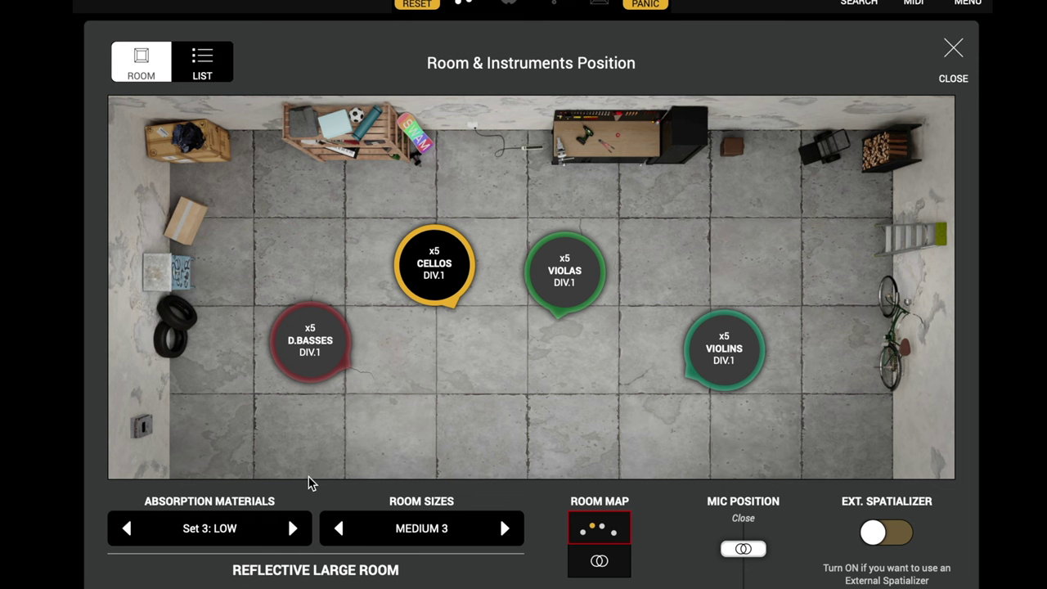
left_click(293, 530)
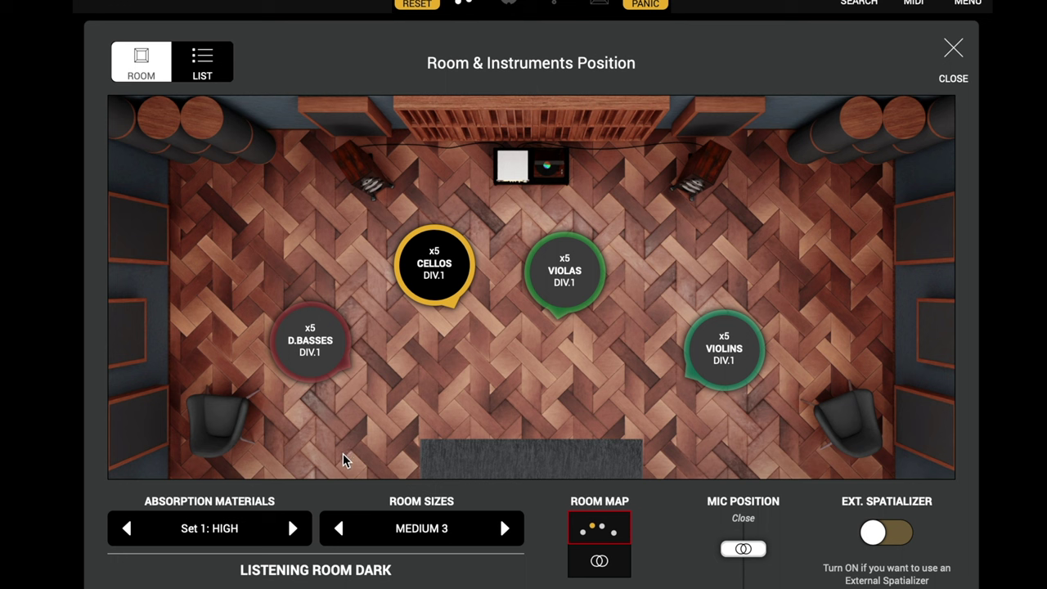
left_click(296, 531)
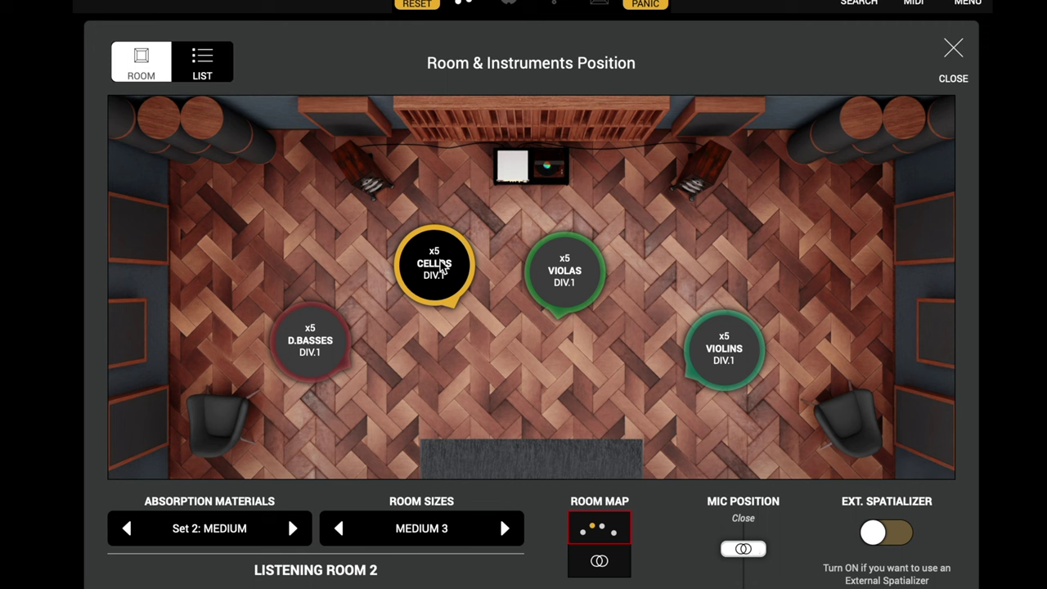
mouse_move(441, 272)
left_mouse_down()
mouse_move(430, 281)
mouse_move(435, 339)
mouse_move(426, 310)
mouse_move(531, 345)
mouse_move(531, 377)
left_mouse_up()
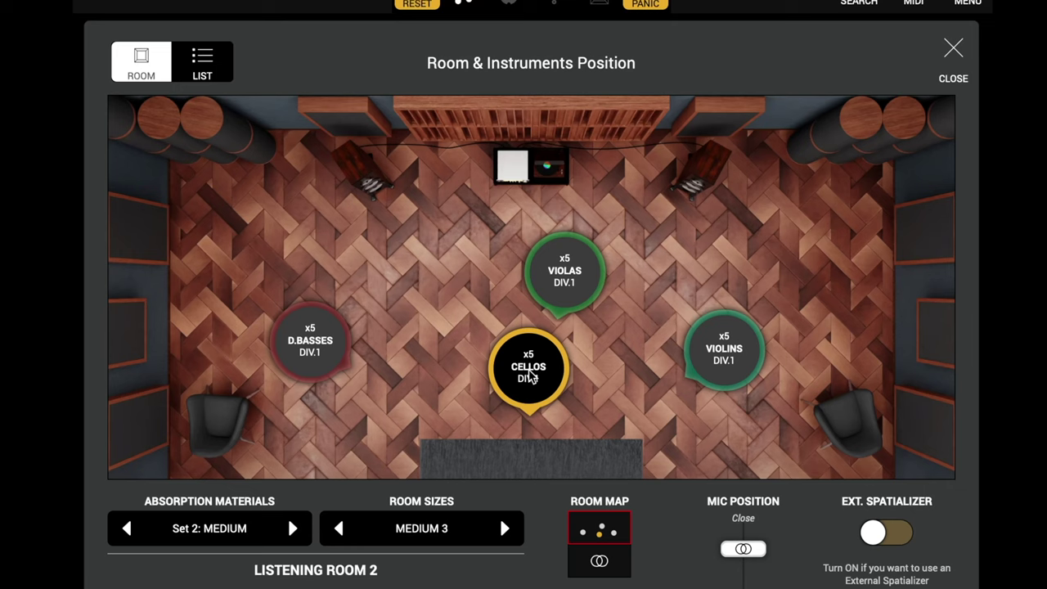
Place the cellos between the double basses and violas, and lower the Mic Position slightly.
left_click(530, 375)
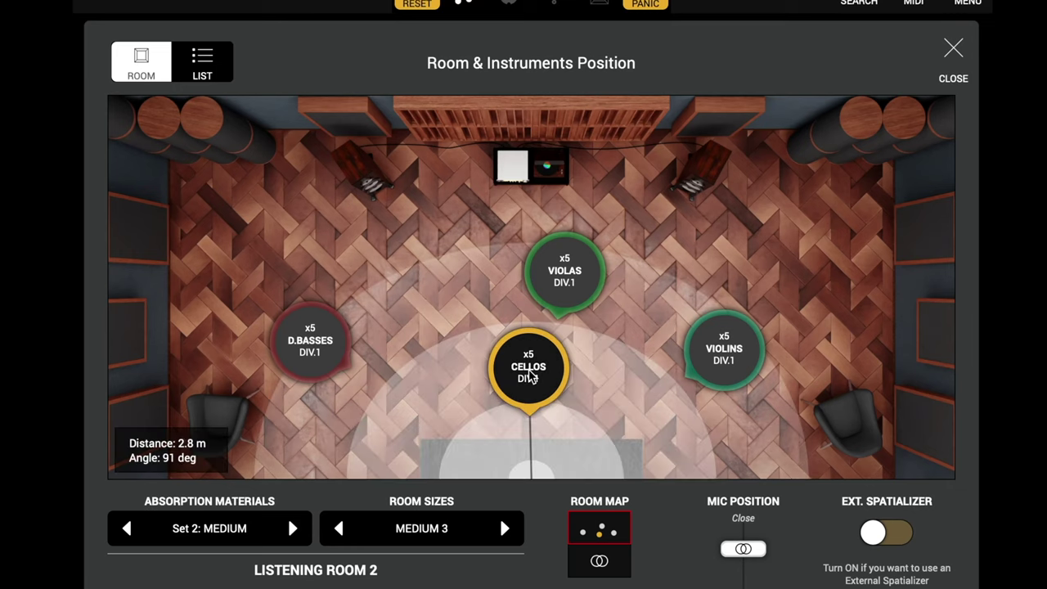
left_click_drag(530, 375, 463, 335)
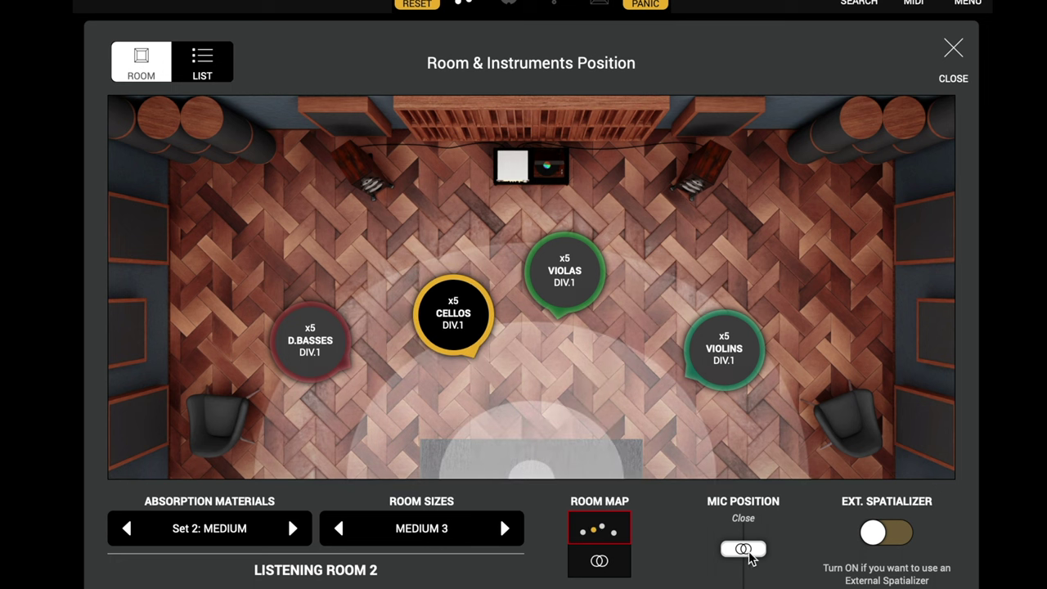
mouse_move(748, 557)
left_mouse_down()
mouse_move(746, 588)
mouse_move(744, 536)
mouse_move(749, 556)
left_mouse_up()
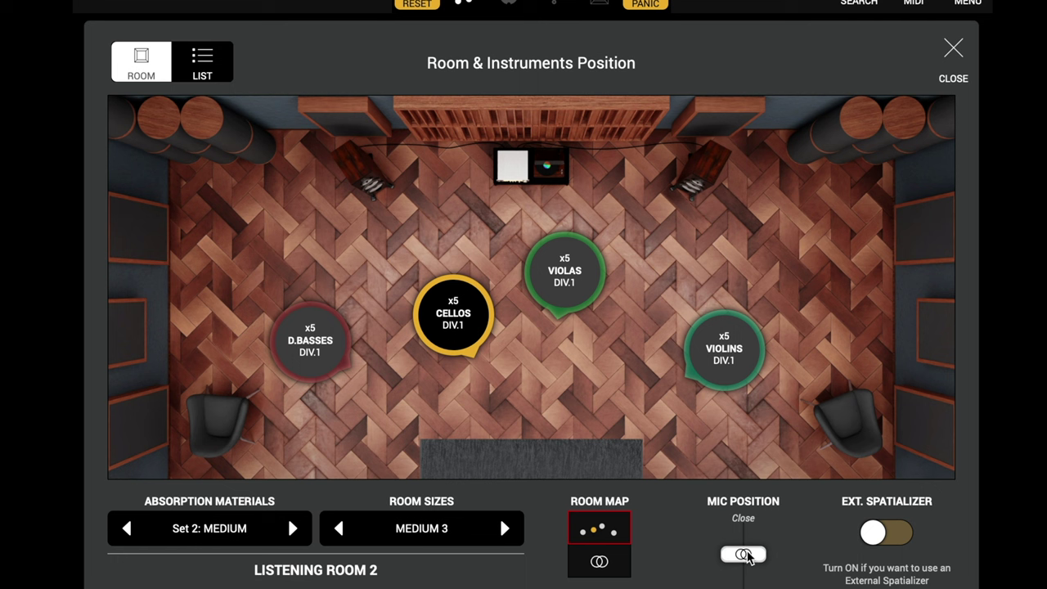
mouse_move(750, 557)
left_mouse_down()
mouse_move(752, 546)
mouse_move(753, 565)
left_mouse_up()
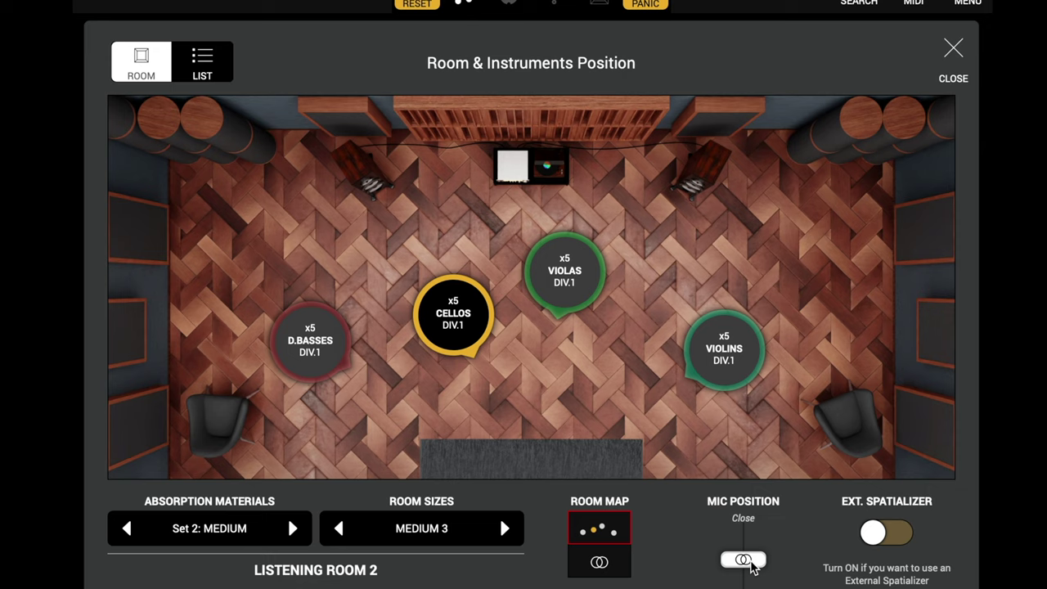